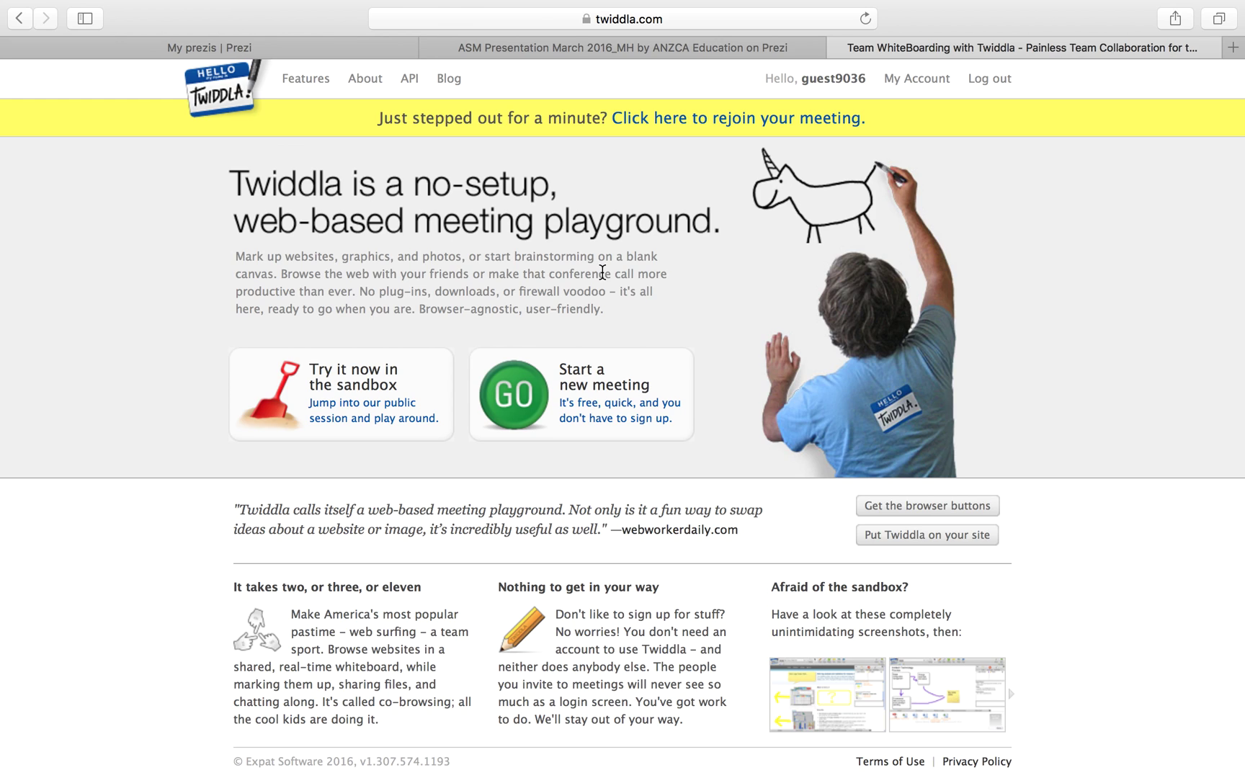
Step: Start a new whiteboard meeting
left_click(524, 396)
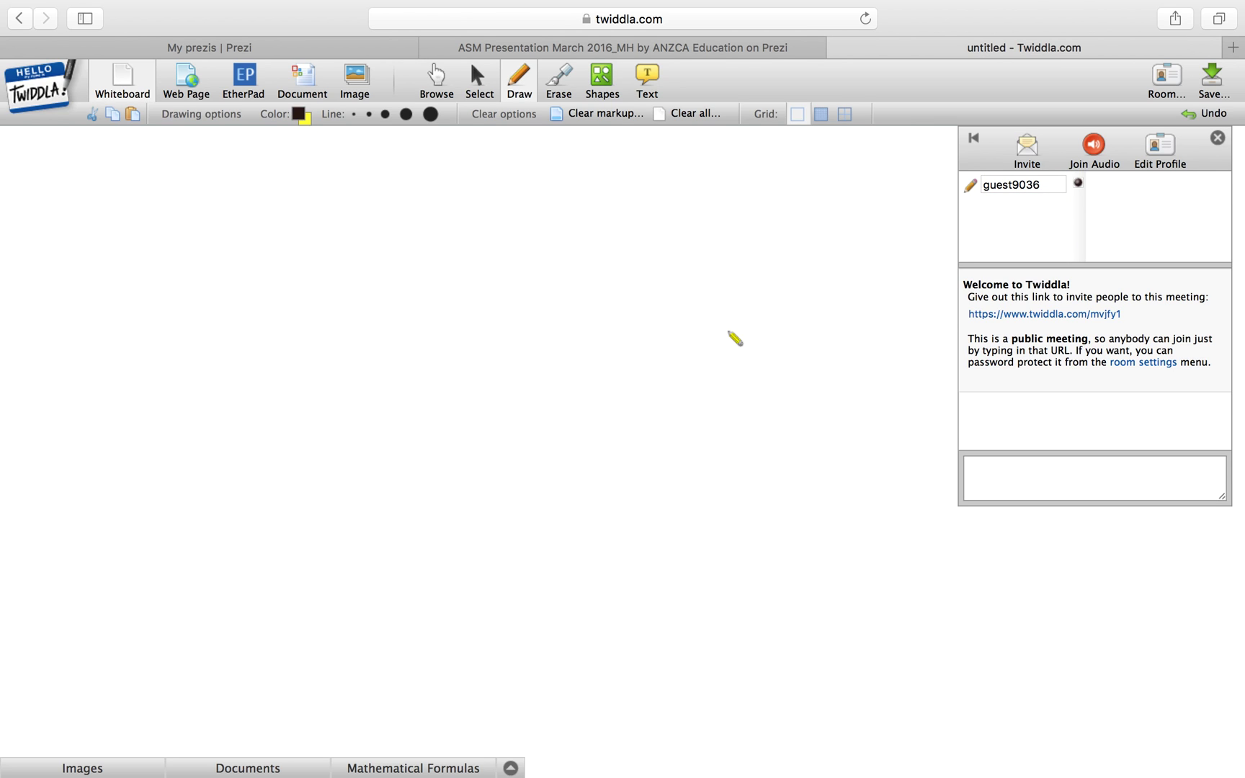
left_click(1094, 310)
left_click(1095, 328)
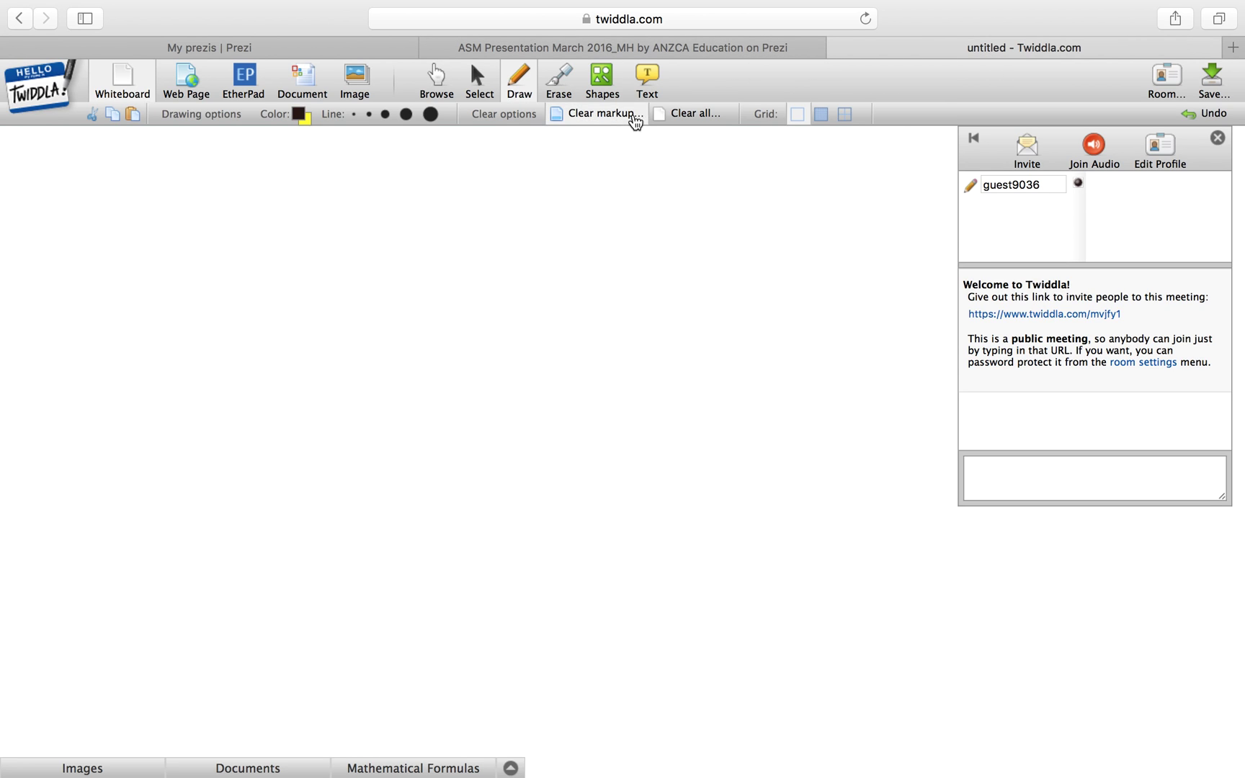
Step: Add a text note near the whiteboard's upper left reading "This topic could be presented via a video link"
left_click(647, 85)
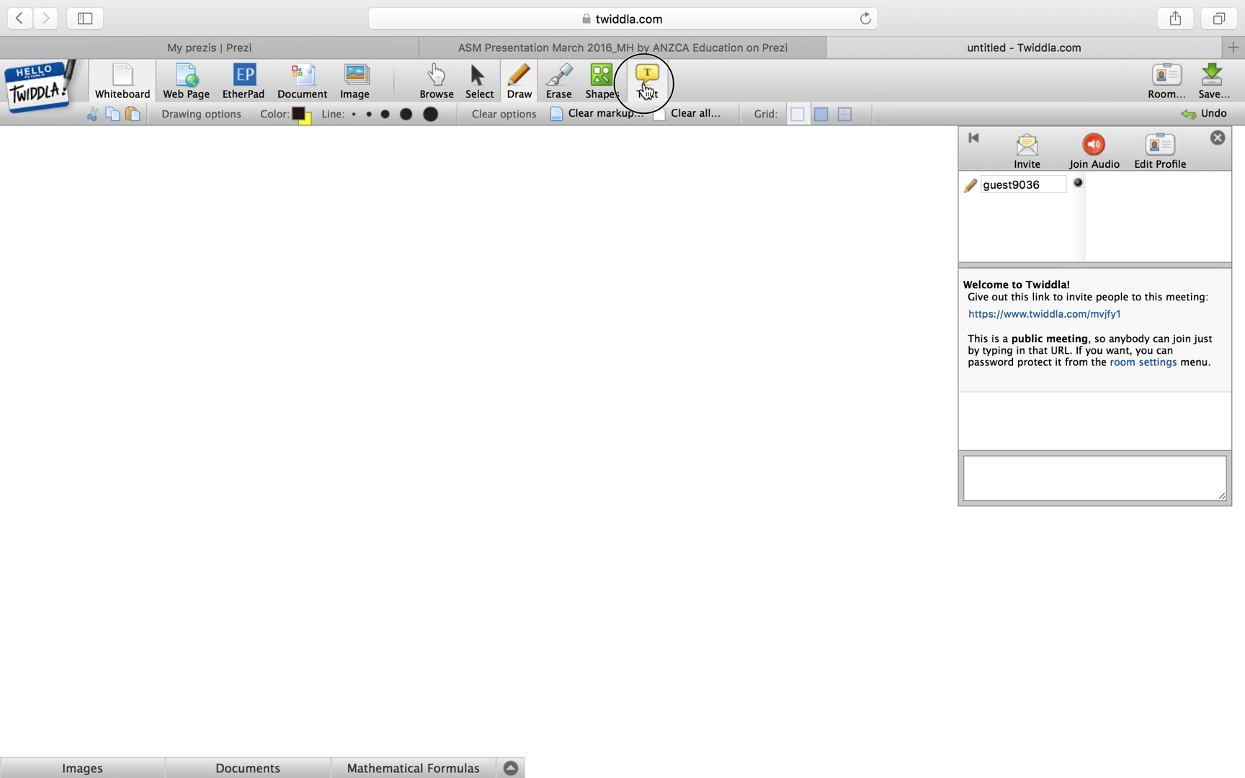
left_click(188, 187)
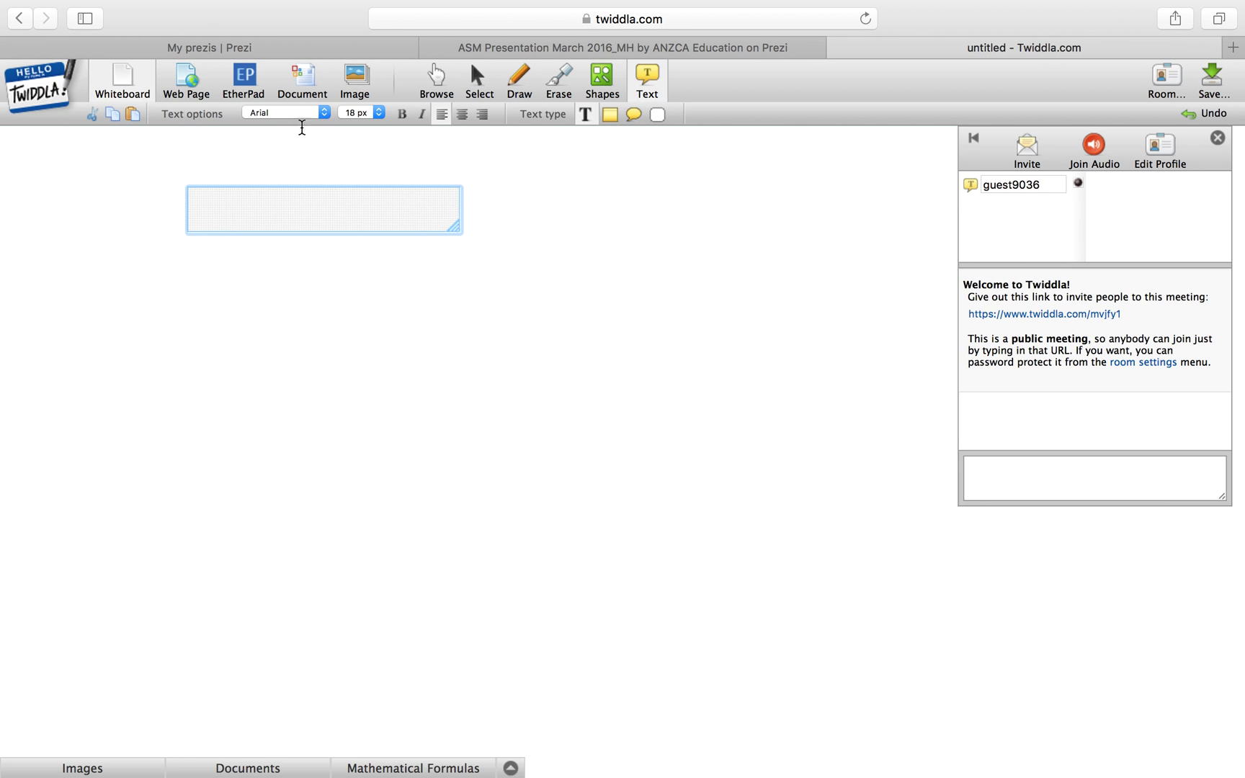
left_click(321, 113)
left_click(323, 113)
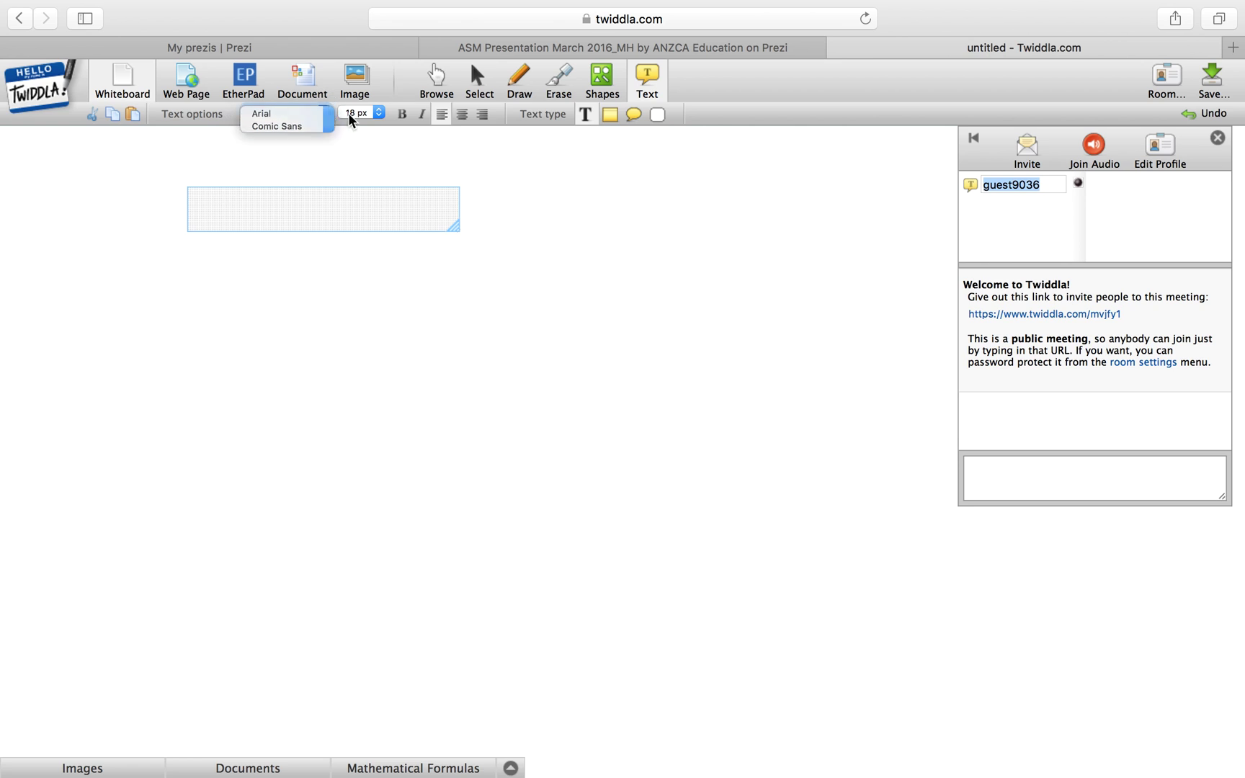
left_click(380, 112)
left_click(379, 111)
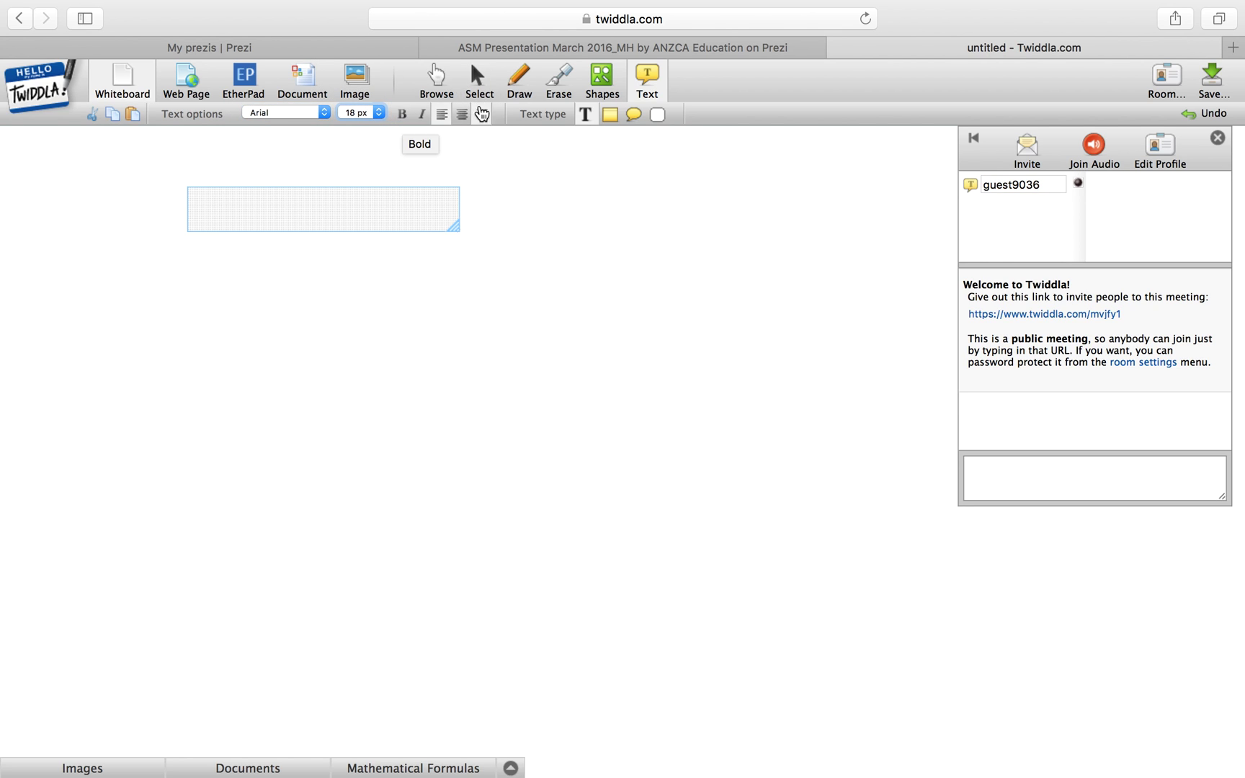
left_click(252, 200)
left_click(253, 201)
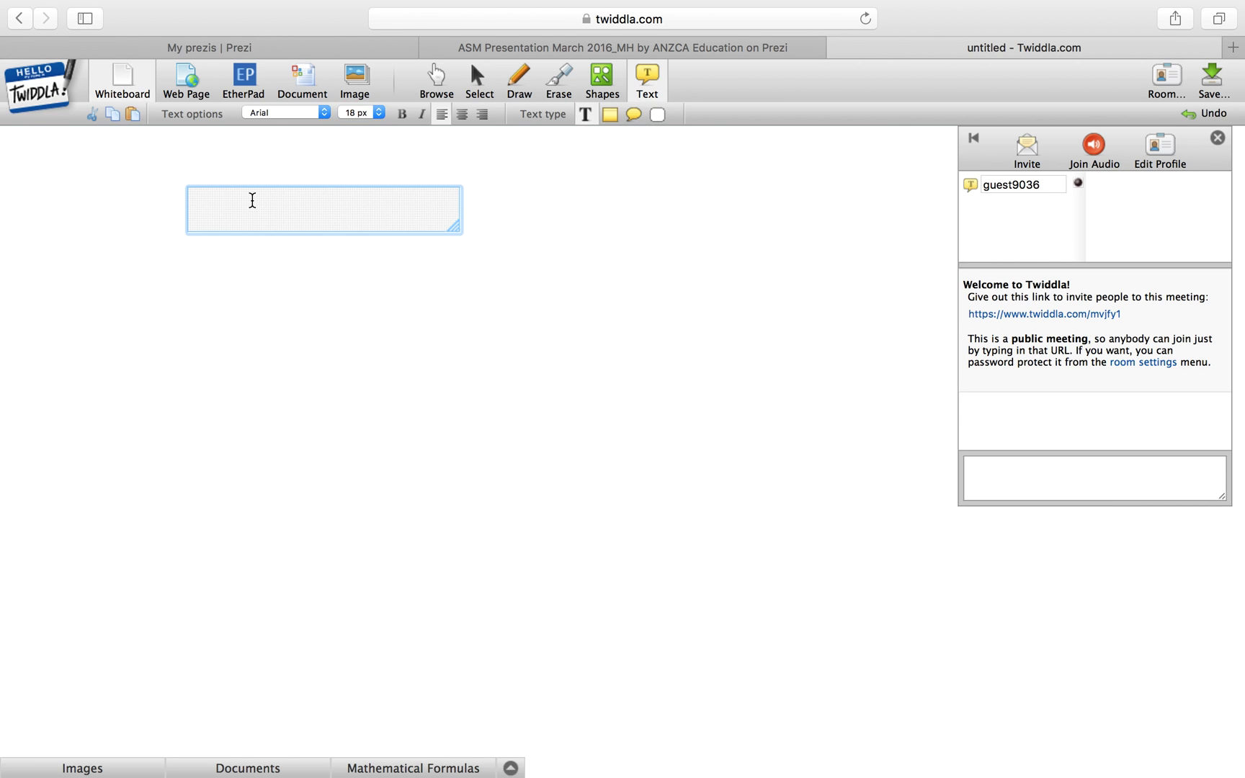
type("This topic could be presented ")
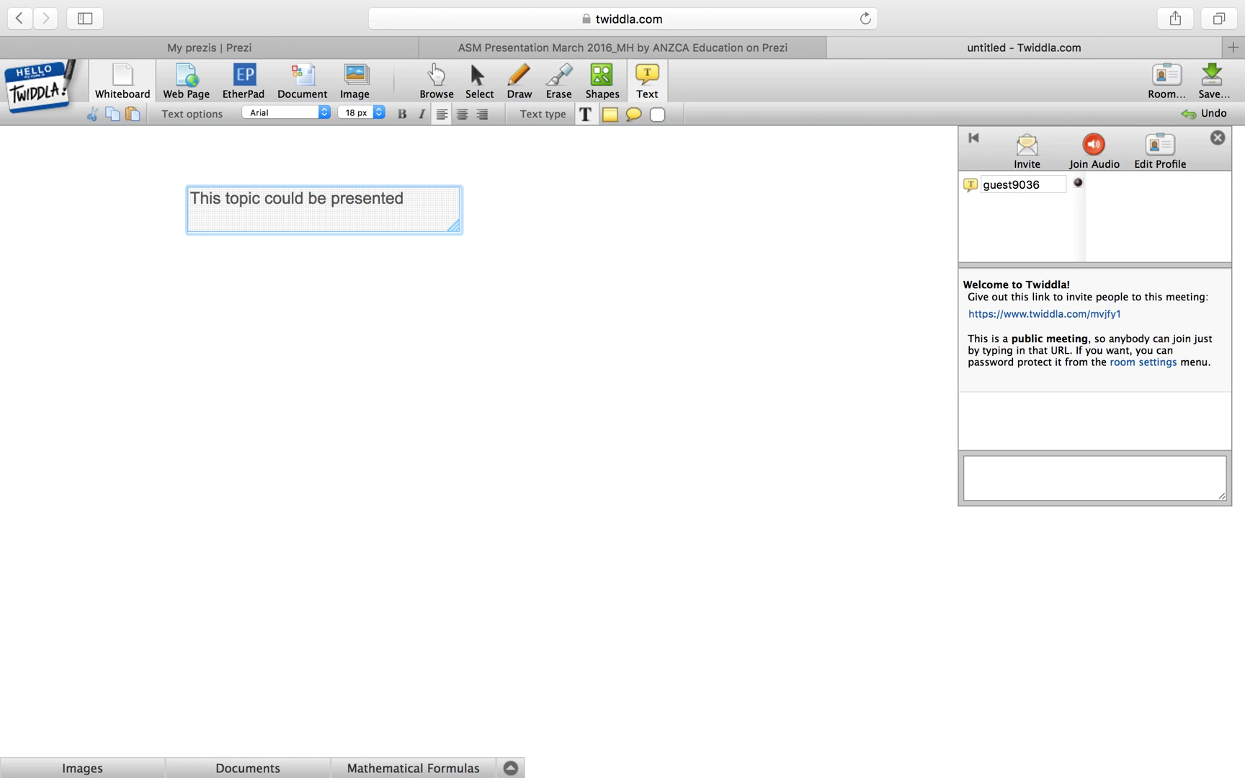
type("via a video link")
left_click(273, 315)
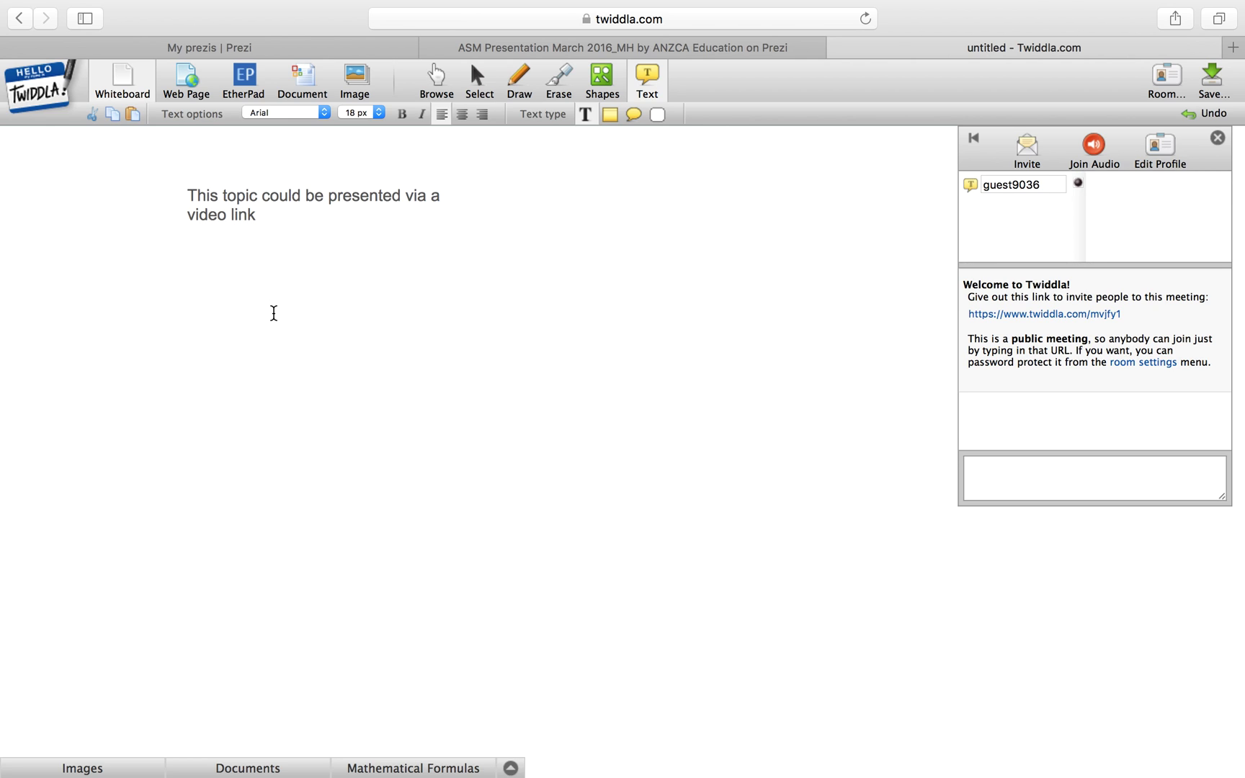
Step: Add a second text note below the first reading "Searched youtube and 23 suitable videos"
left_click(248, 279)
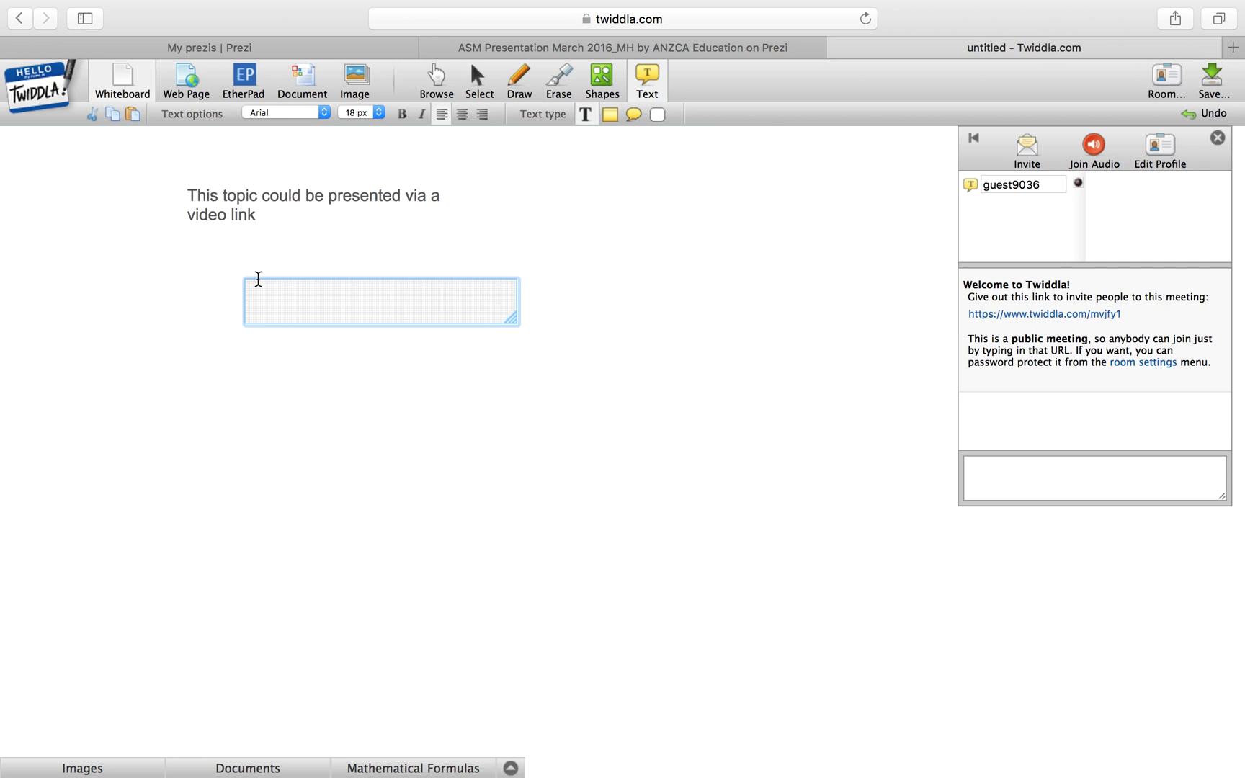
type("Searched youtube and 2")
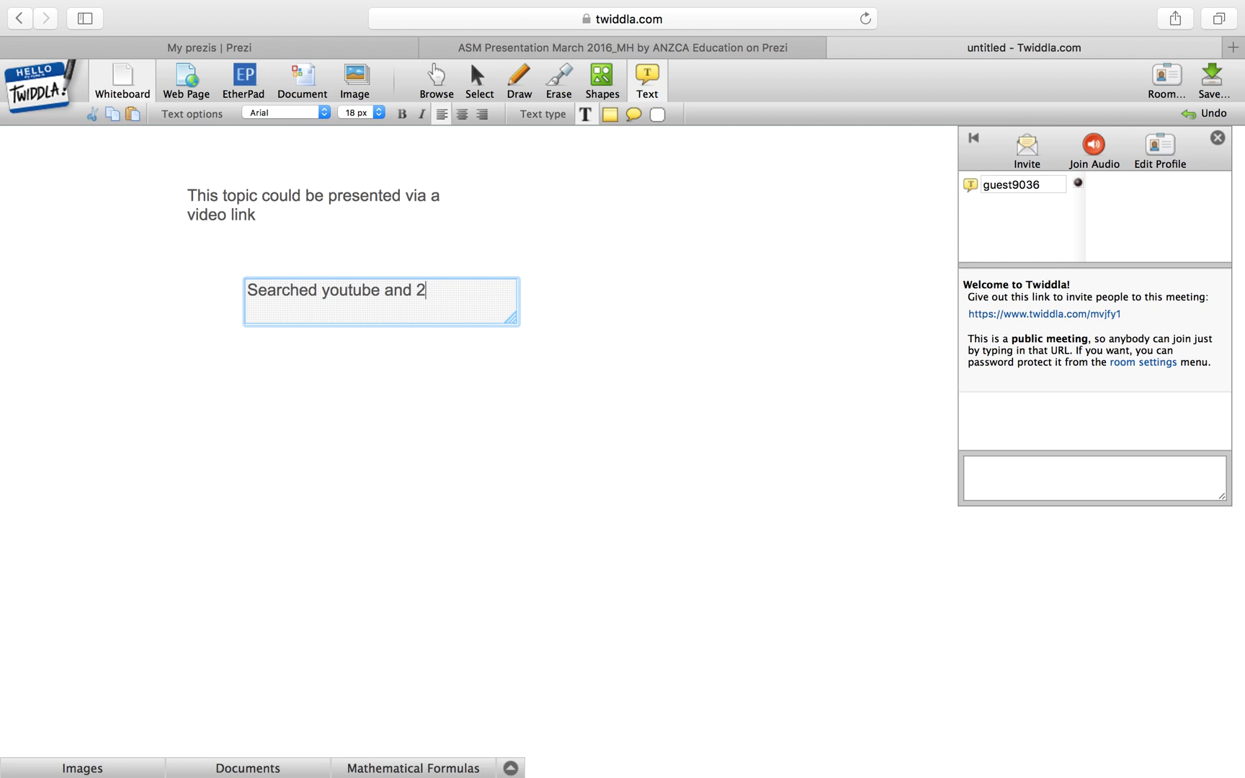
type("3 suitable video")
type("s")
left_click(394, 389)
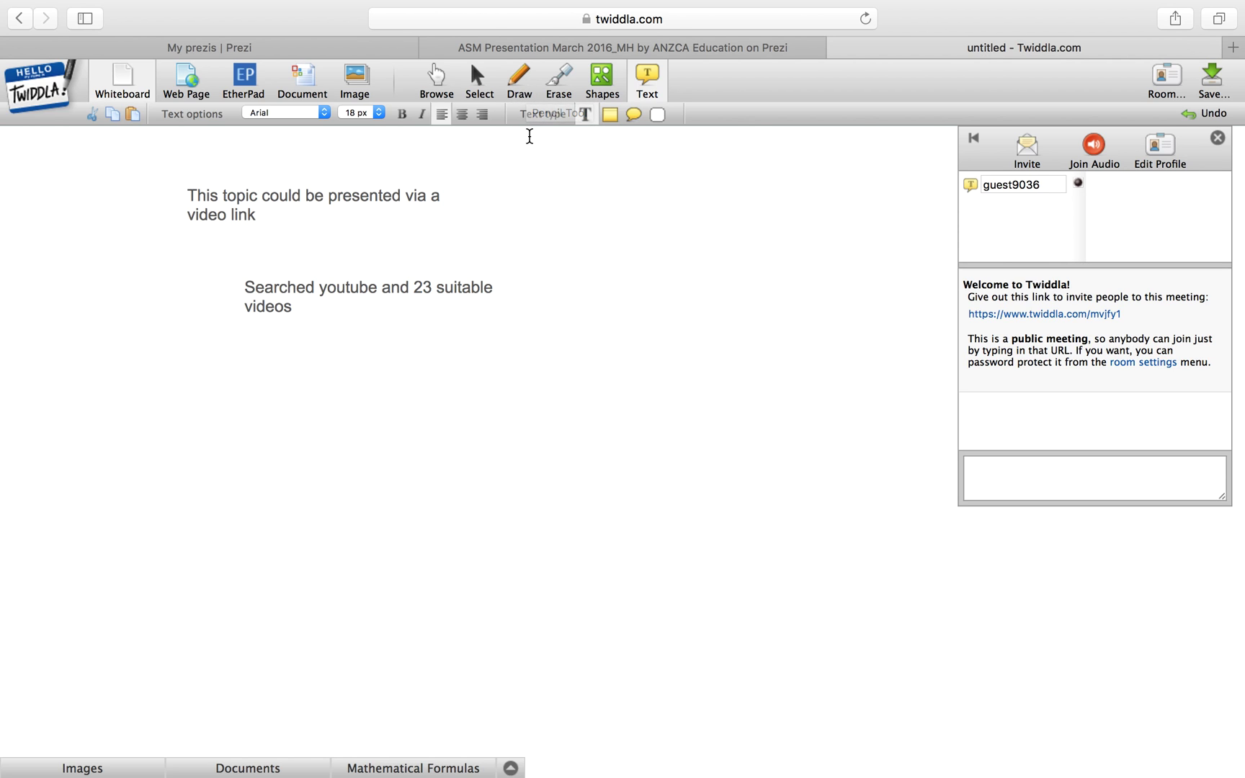
Step: Handwrite "one" below the second note with the Draw tool, using the thinnest line in green
left_click(521, 91)
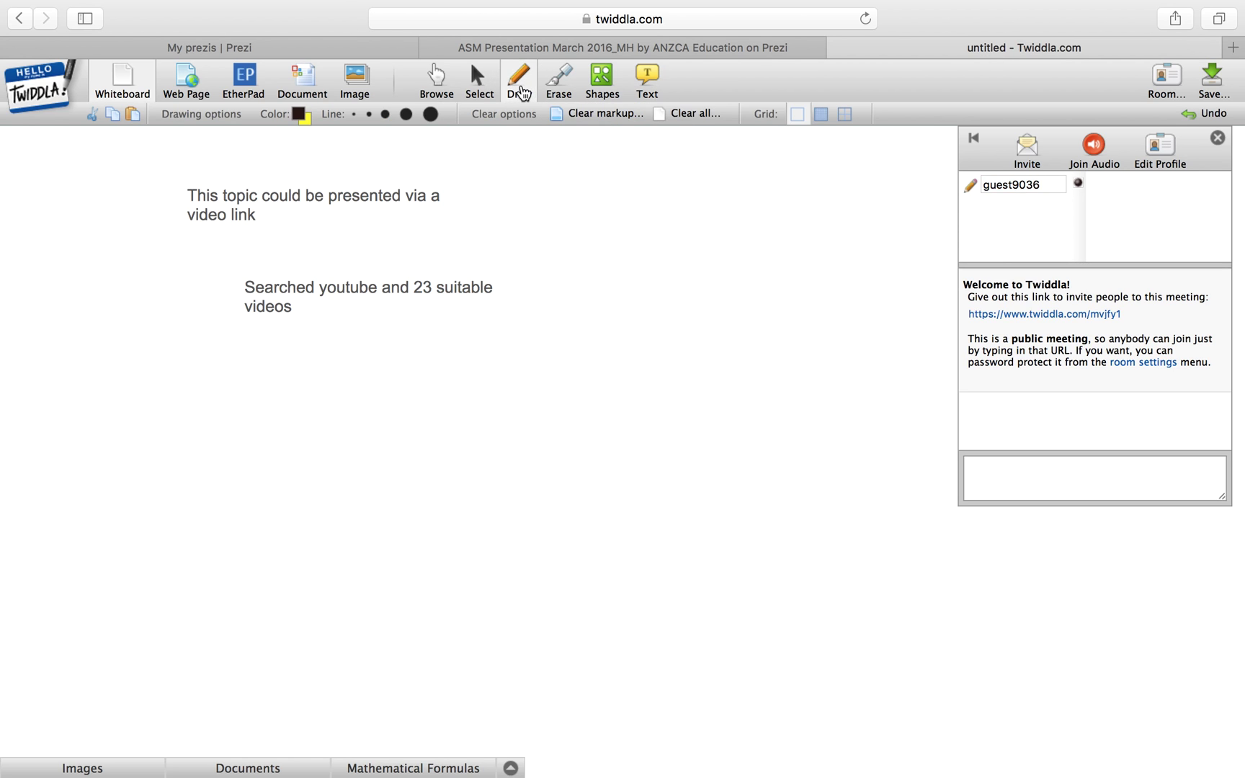
left_click(355, 117)
left_click(369, 117)
left_click(386, 115)
left_click(408, 116)
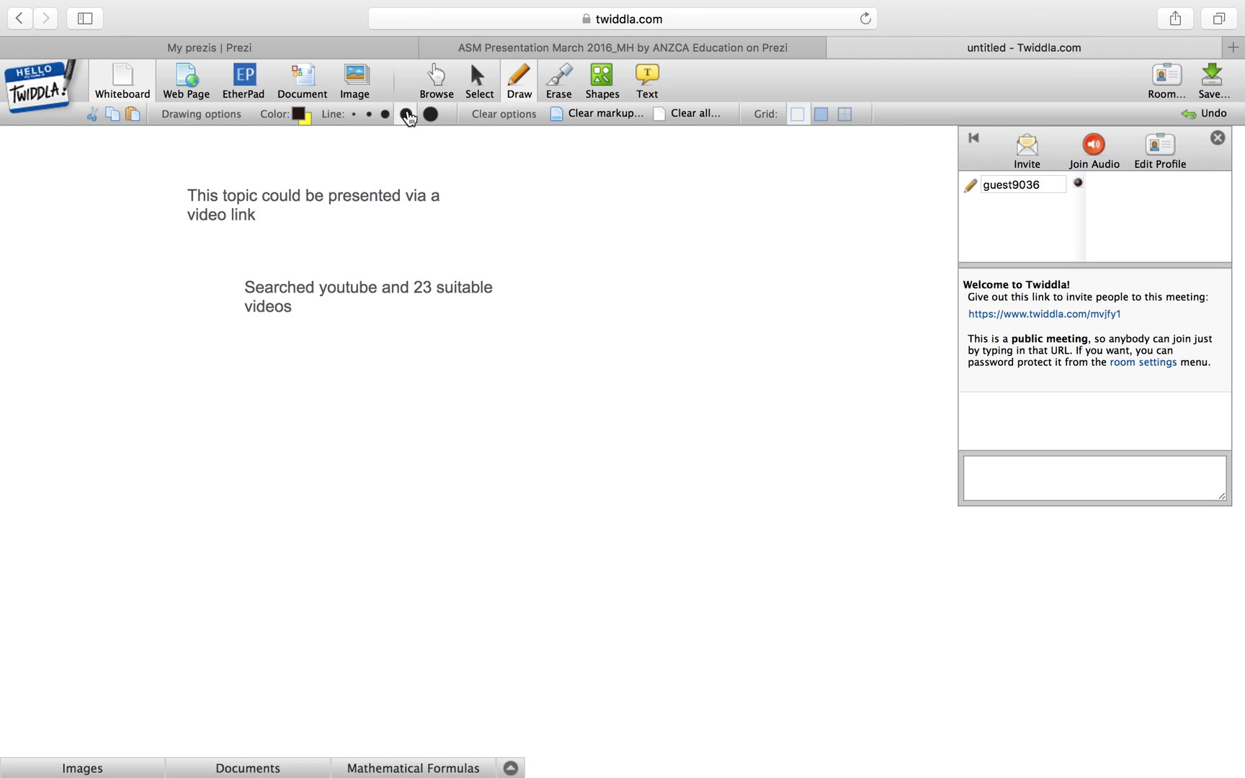
left_click(353, 116)
left_click(298, 115)
left_click(394, 344)
mouse_move(267, 347)
left_mouse_down()
mouse_move(237, 380)
mouse_move(314, 402)
mouse_move(270, 360)
left_mouse_up()
mouse_move(331, 394)
left_mouse_down()
mouse_move(346, 369)
mouse_move(387, 394)
mouse_move(454, 378)
mouse_move(410, 413)
mouse_move(465, 420)
left_mouse_up()
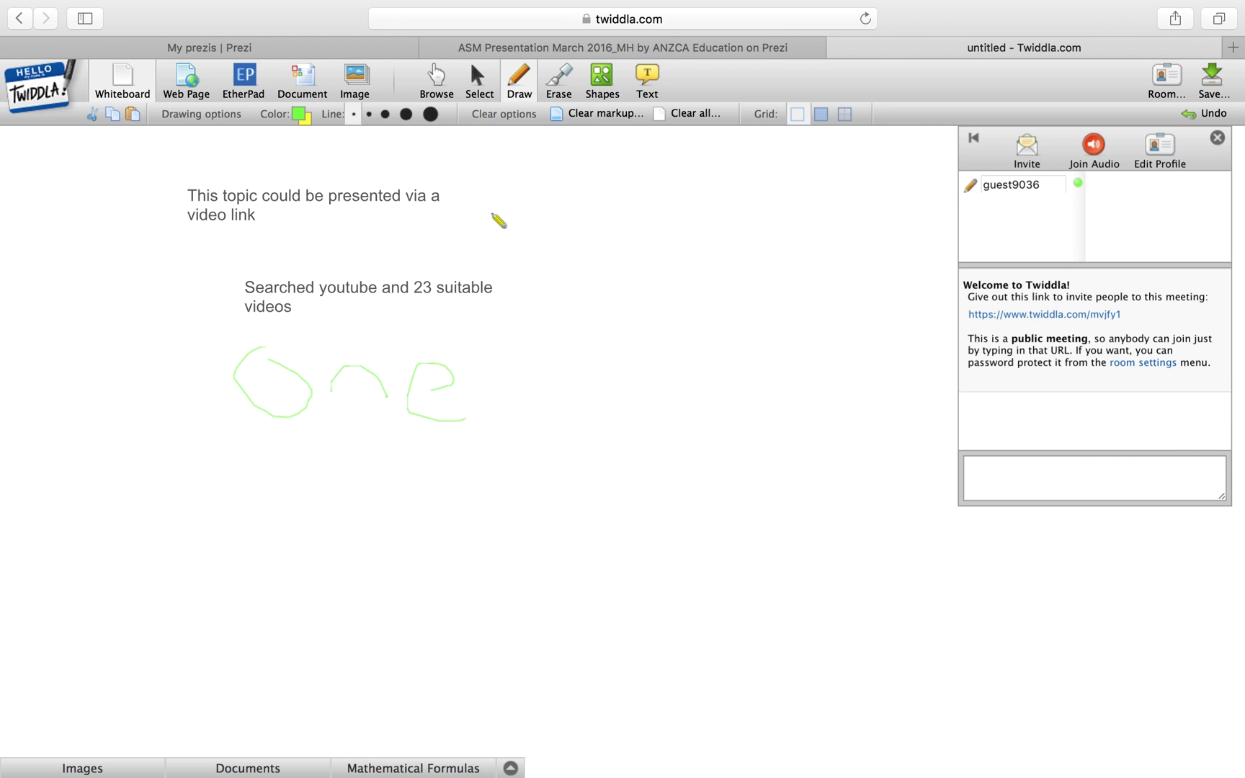
Step: Circle the "Searched youtube" note and draw a cross over the start of the first note in green
mouse_move(512, 254)
left_mouse_down()
mouse_move(270, 251)
mouse_move(440, 335)
left_mouse_up()
left_click_drag(529, 321, 512, 232)
left_click_drag(230, 165, 304, 268)
left_click_drag(300, 190, 256, 224)
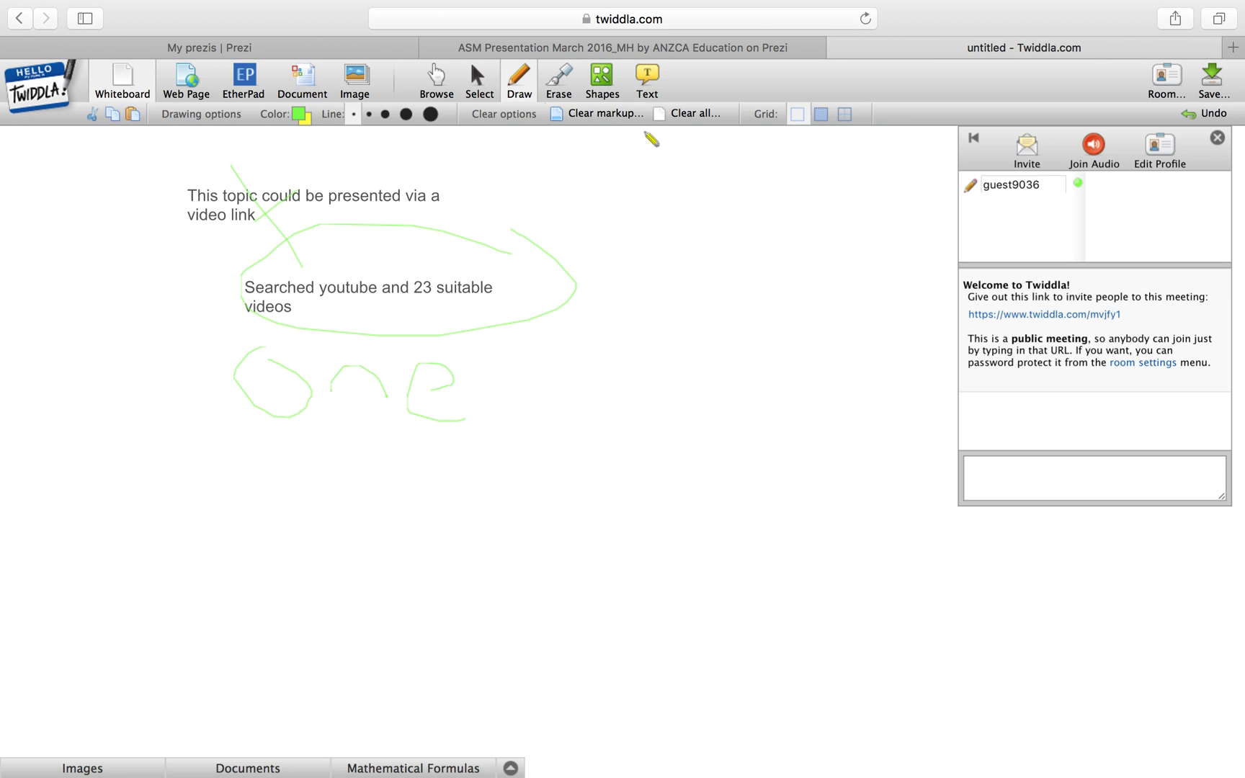
Step: Erase the right part of the second note, its circle and most of the handwritten "one"
left_click(561, 79)
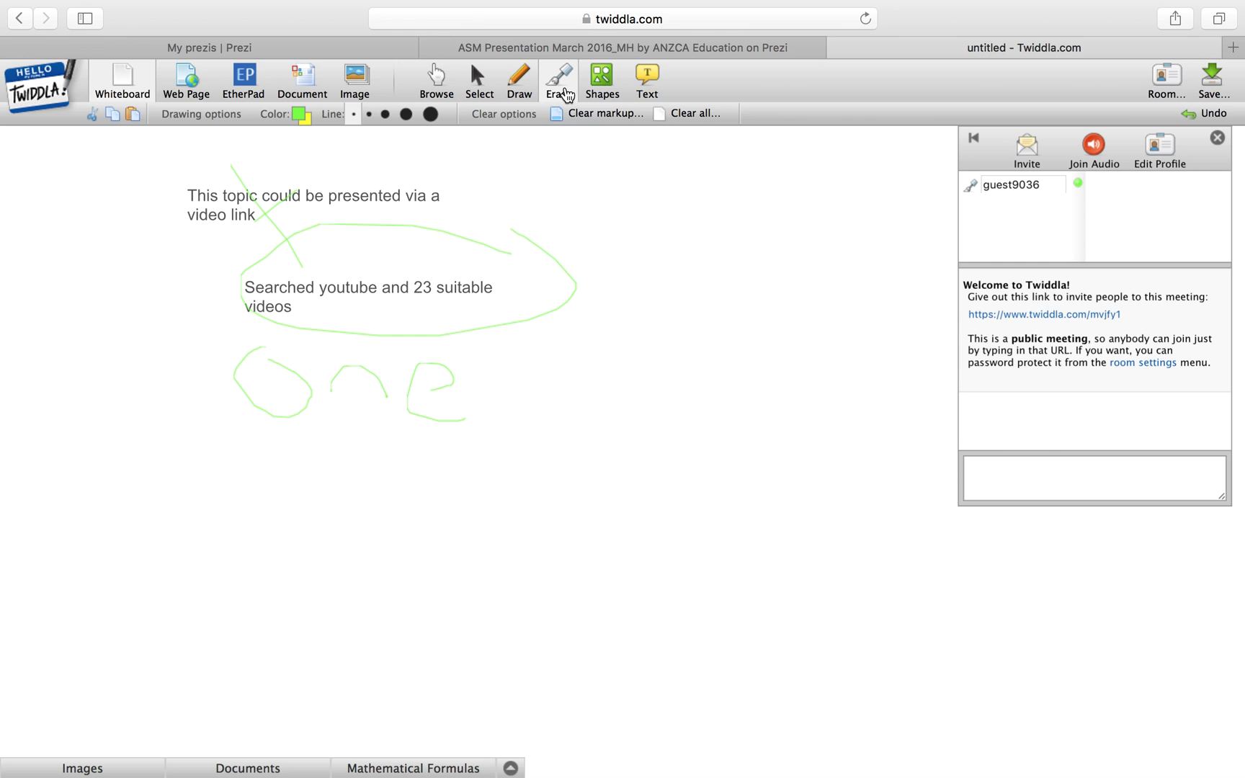
mouse_move(417, 283)
left_mouse_down()
mouse_move(335, 353)
mouse_move(559, 250)
mouse_move(475, 359)
mouse_move(645, 229)
left_mouse_up()
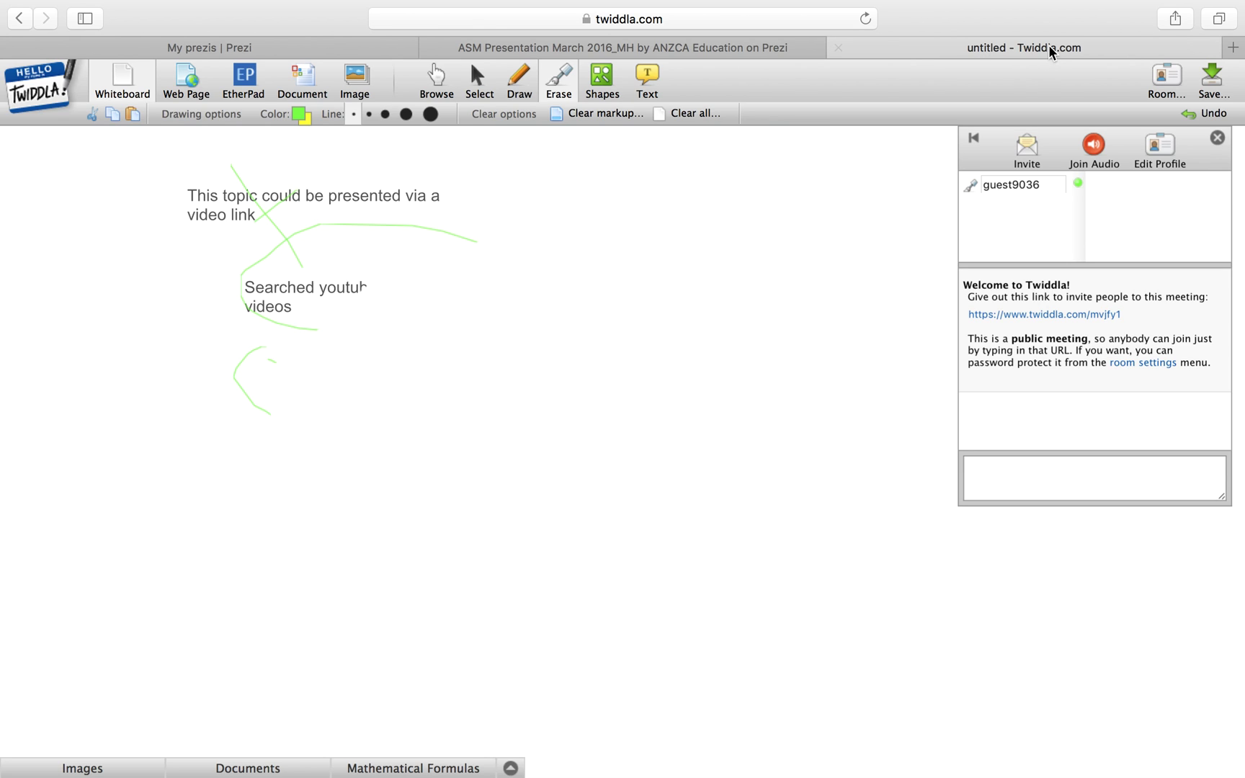
Step: Open the save options for the whiteboard and close the dialog again
left_click(1217, 87)
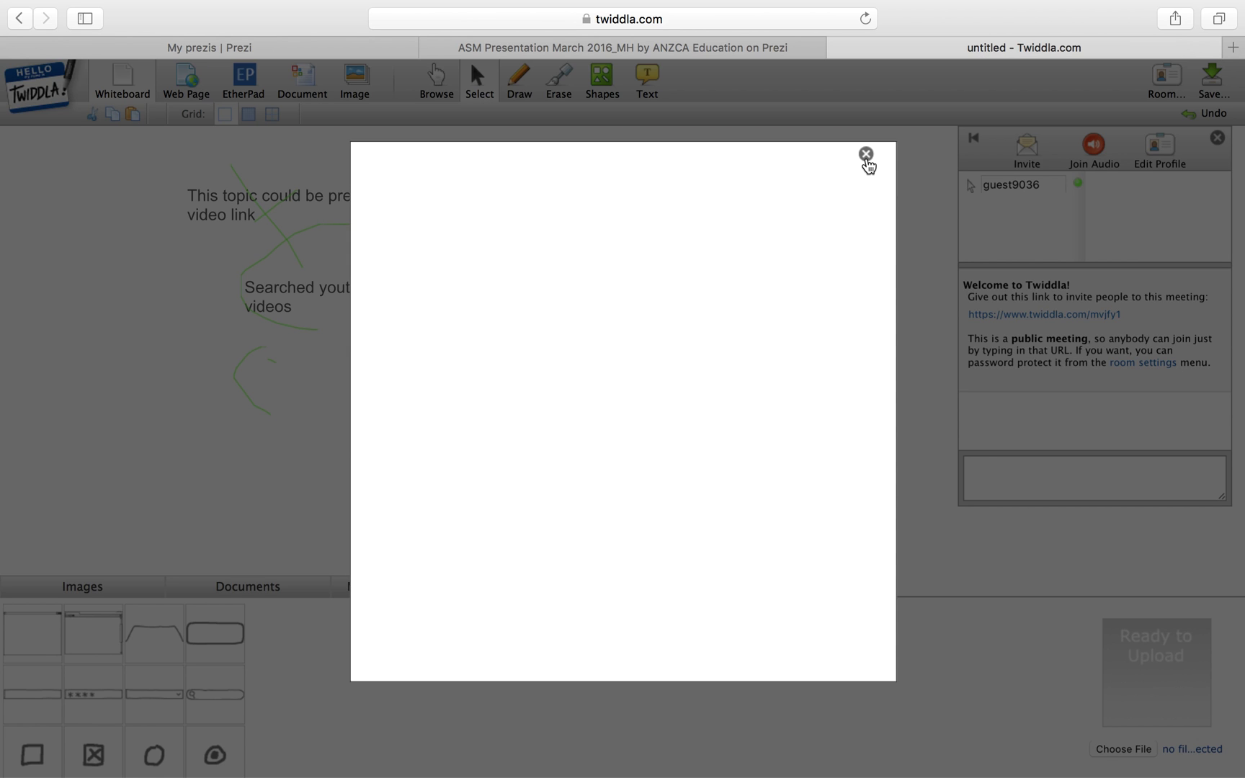
left_click(867, 155)
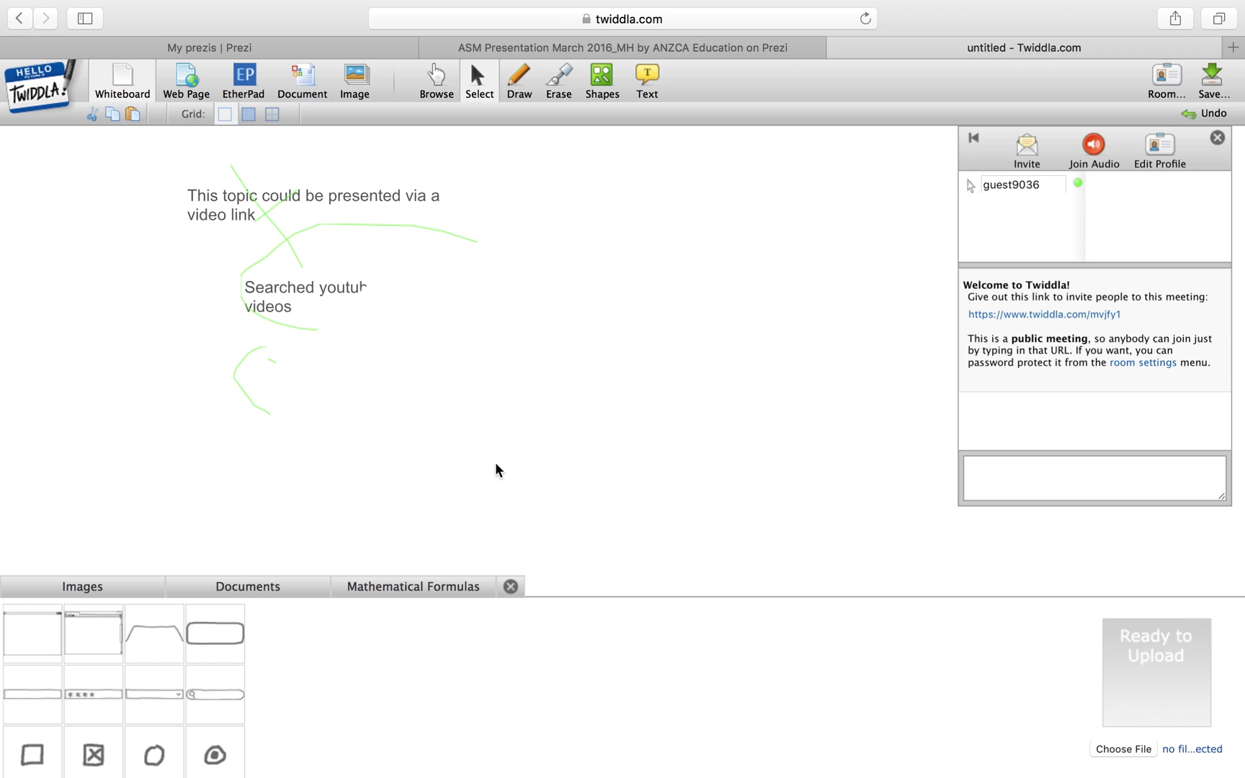
Step: Upload "Activity 1 handout" from the Desktop and open the uploaded document in the meeting
left_click(1125, 749)
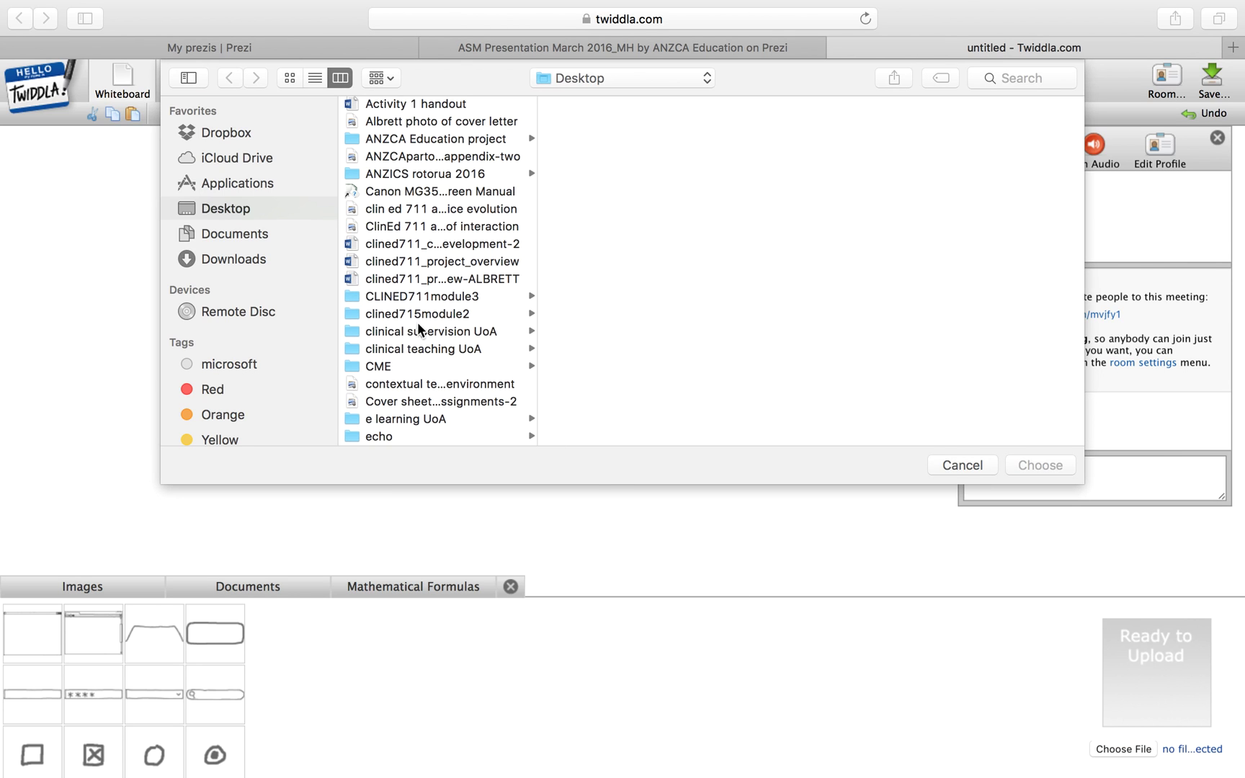
left_click(431, 104)
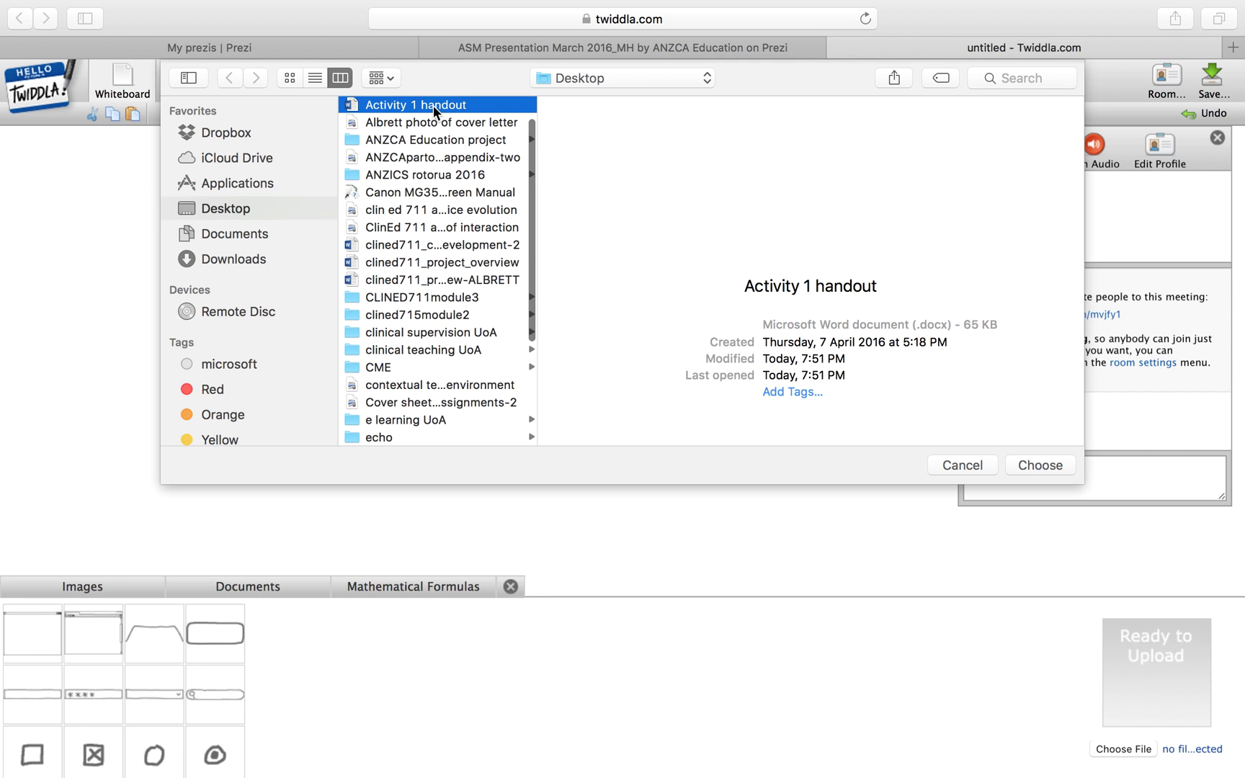
left_click(1041, 466)
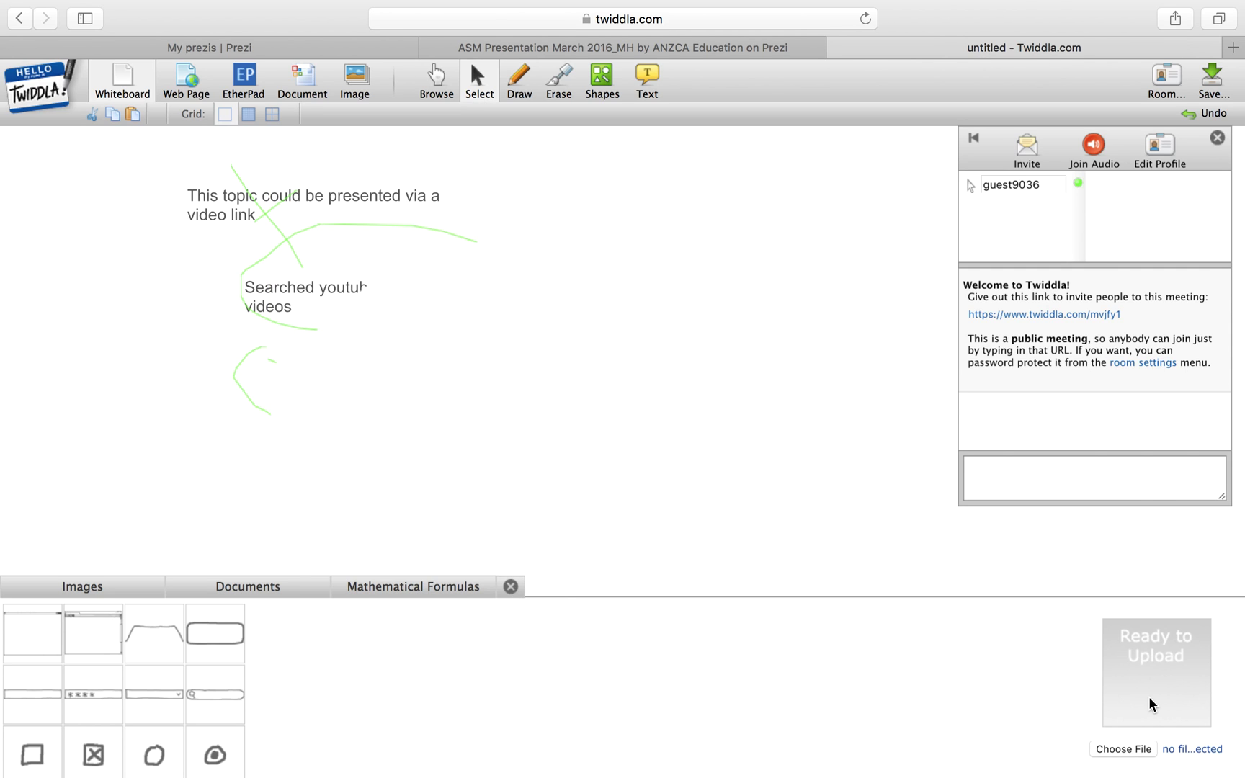
left_click(235, 604)
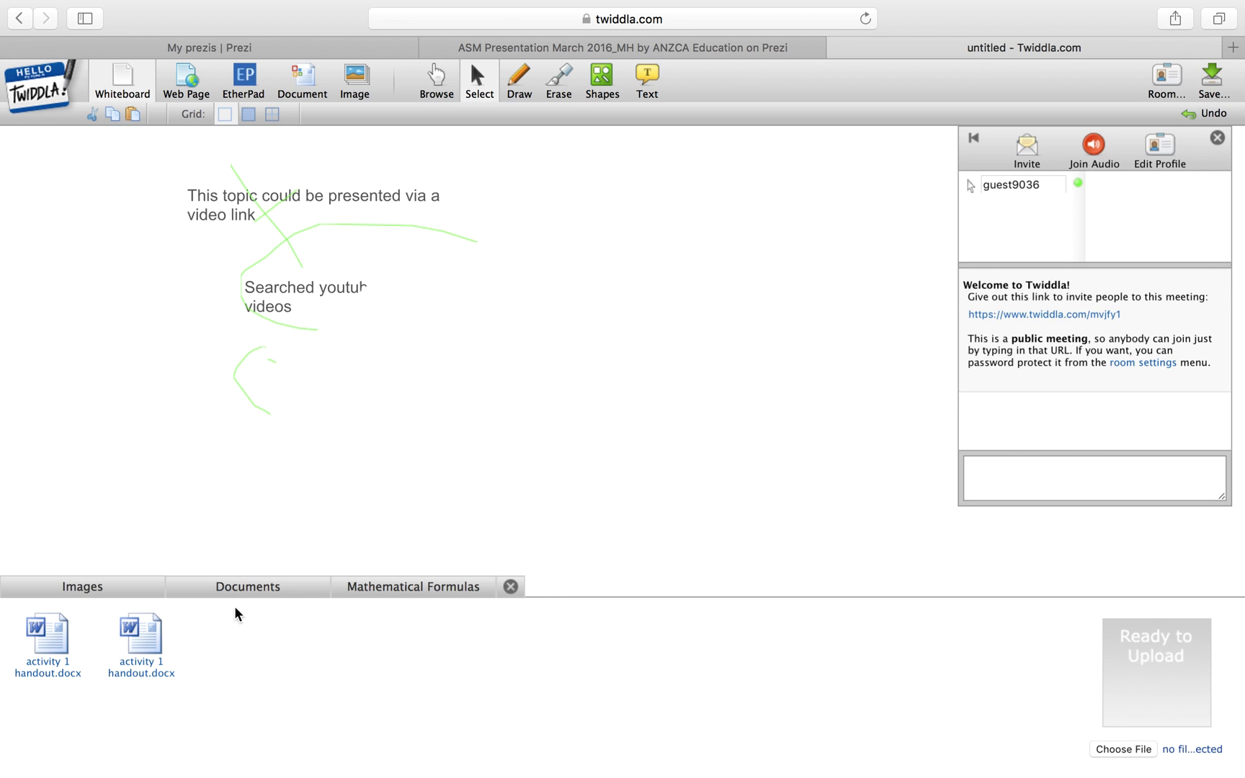
left_click(157, 643)
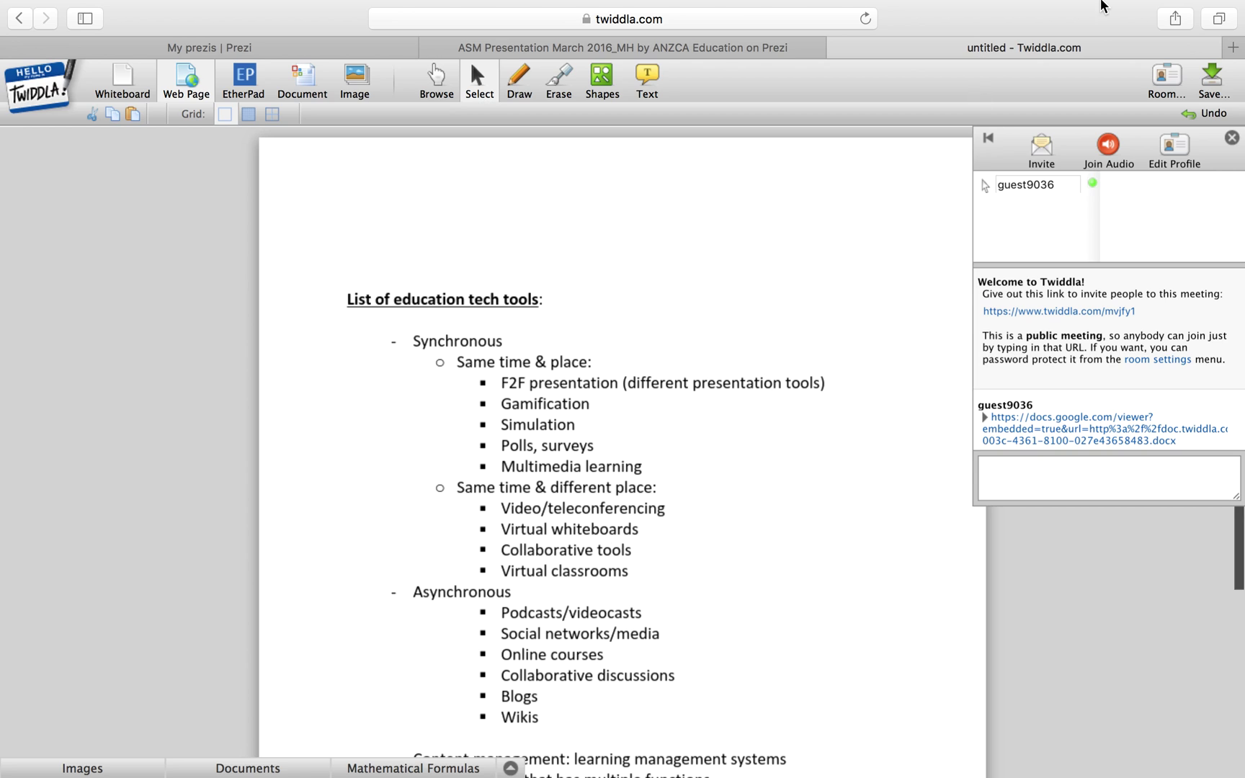
mouse_move(1106, 7)
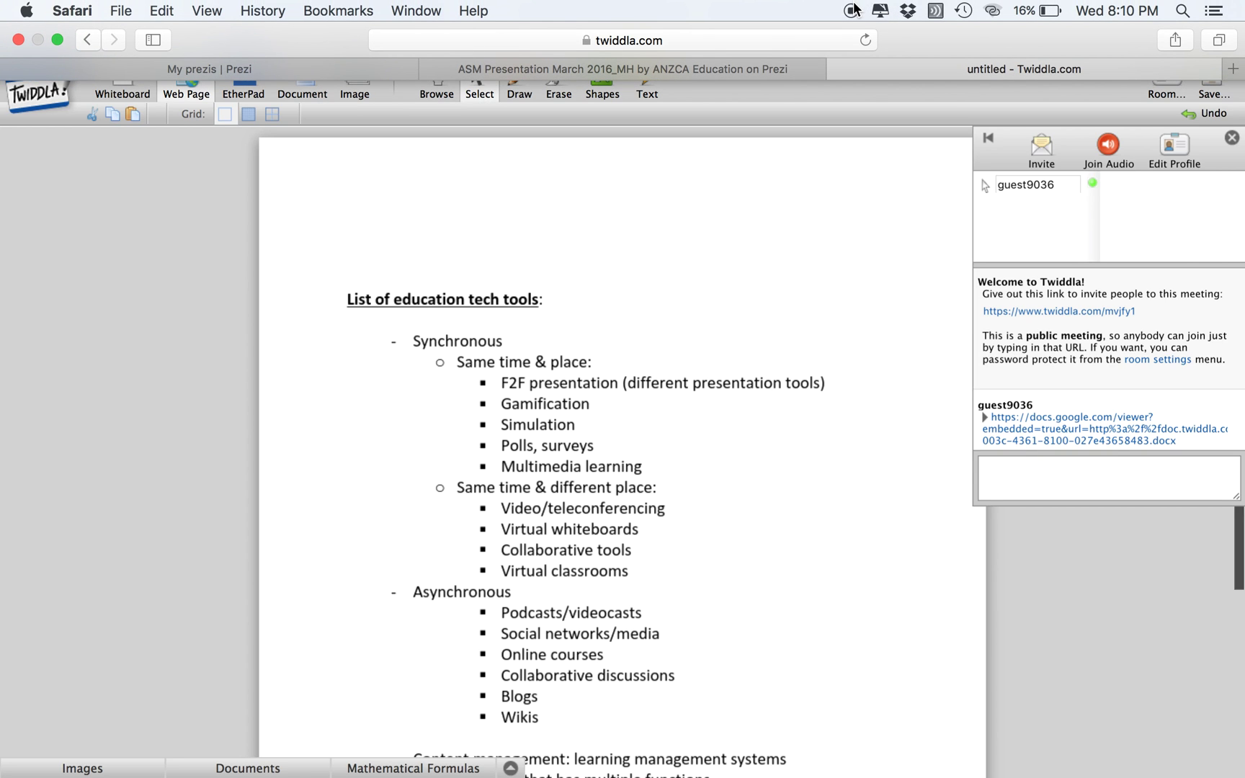